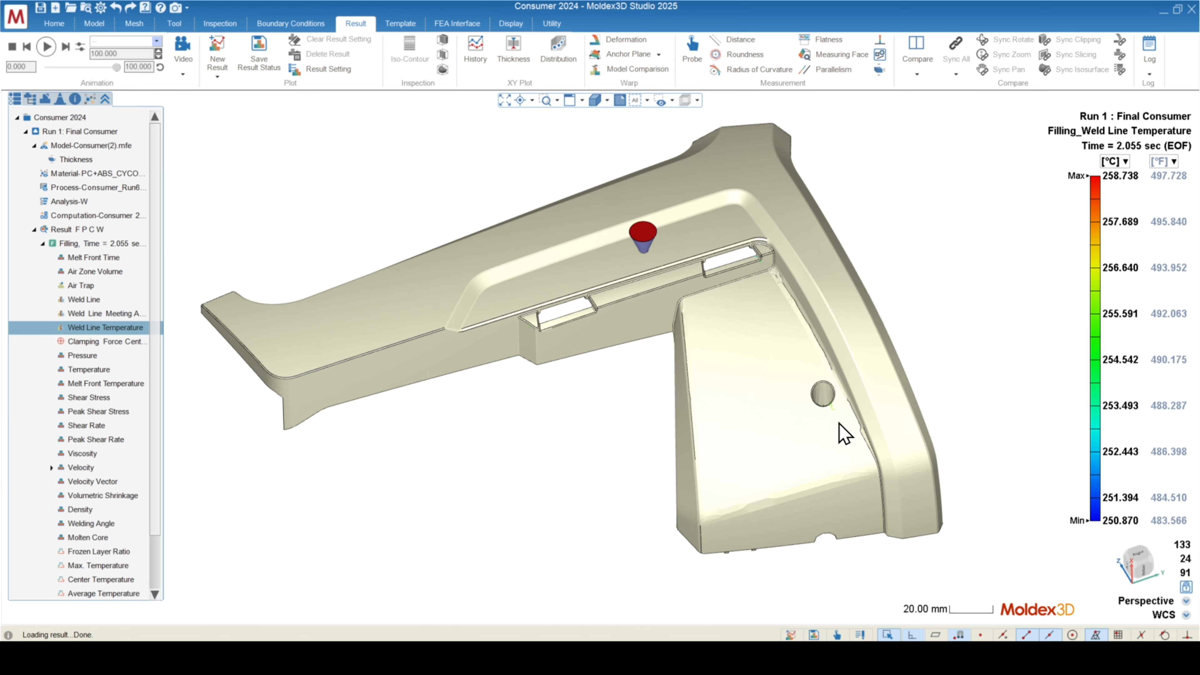
Examine the filtered Particle Tracer Flow Length points around the cylindrical boss on the wide end of the part.
scroll(80, 257, down, 4)
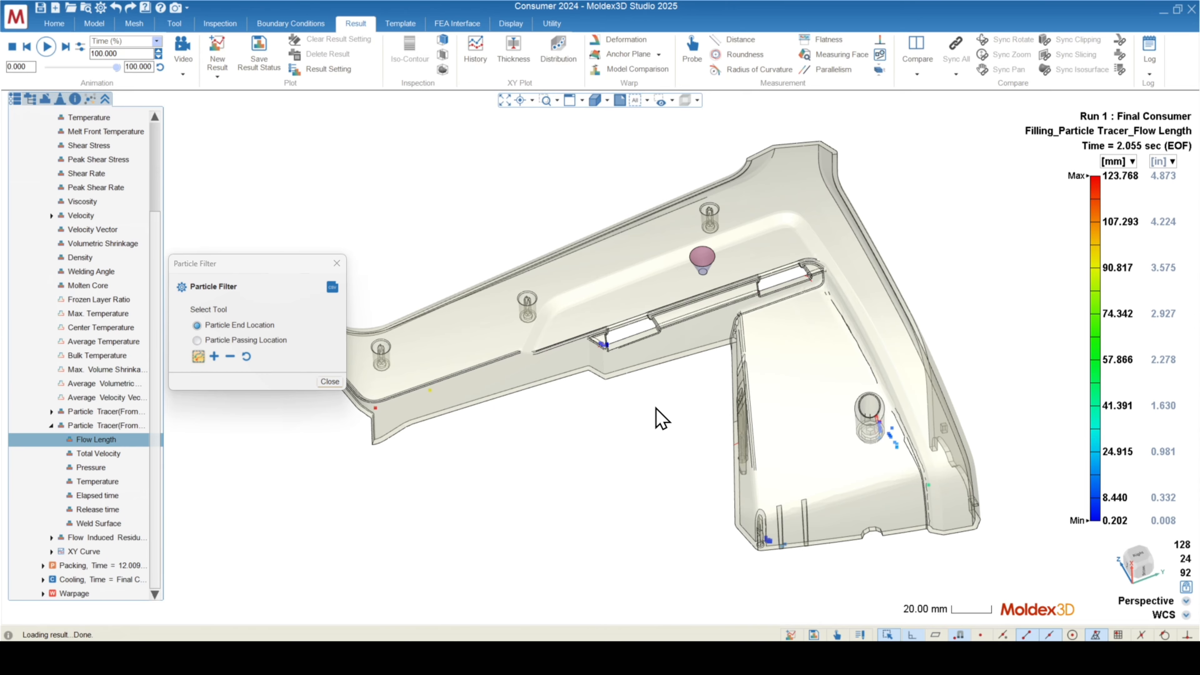
mouse_move(660, 418)
middle_down()
mouse_move(580, 374)
mouse_move(562, 385)
mouse_move(596, 402)
middle_up()
scroll(884, 443, up, 5)
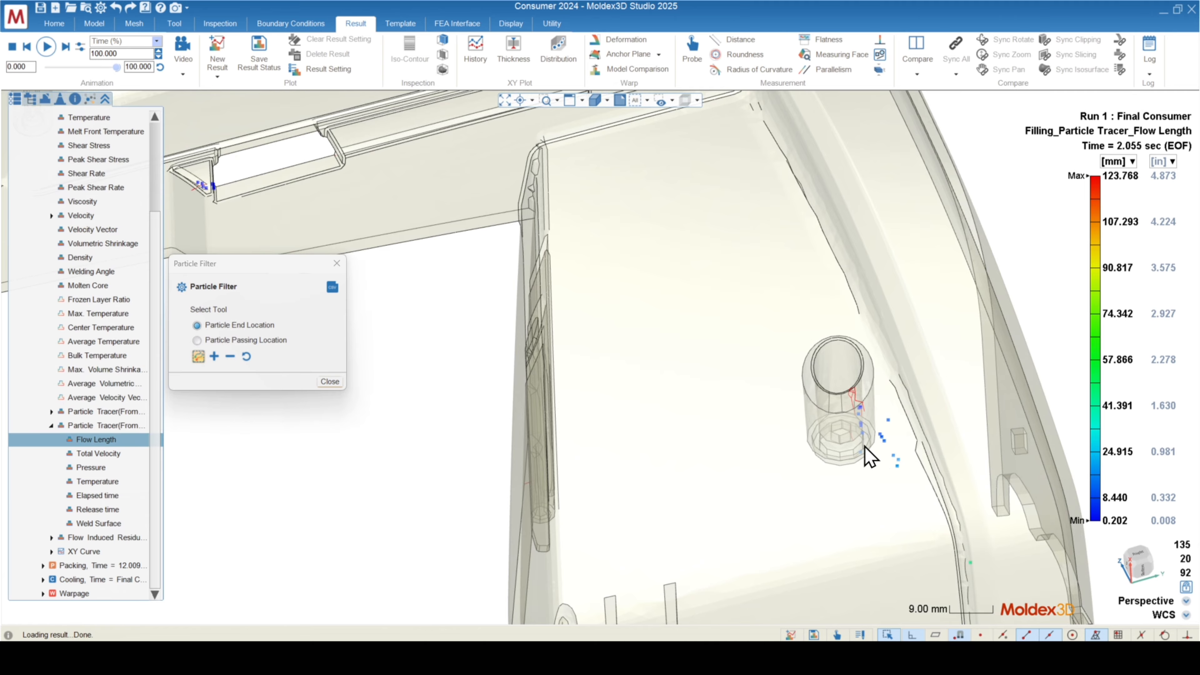
middle_drag(865, 446, 938, 544)
scroll(917, 506, up, 5)
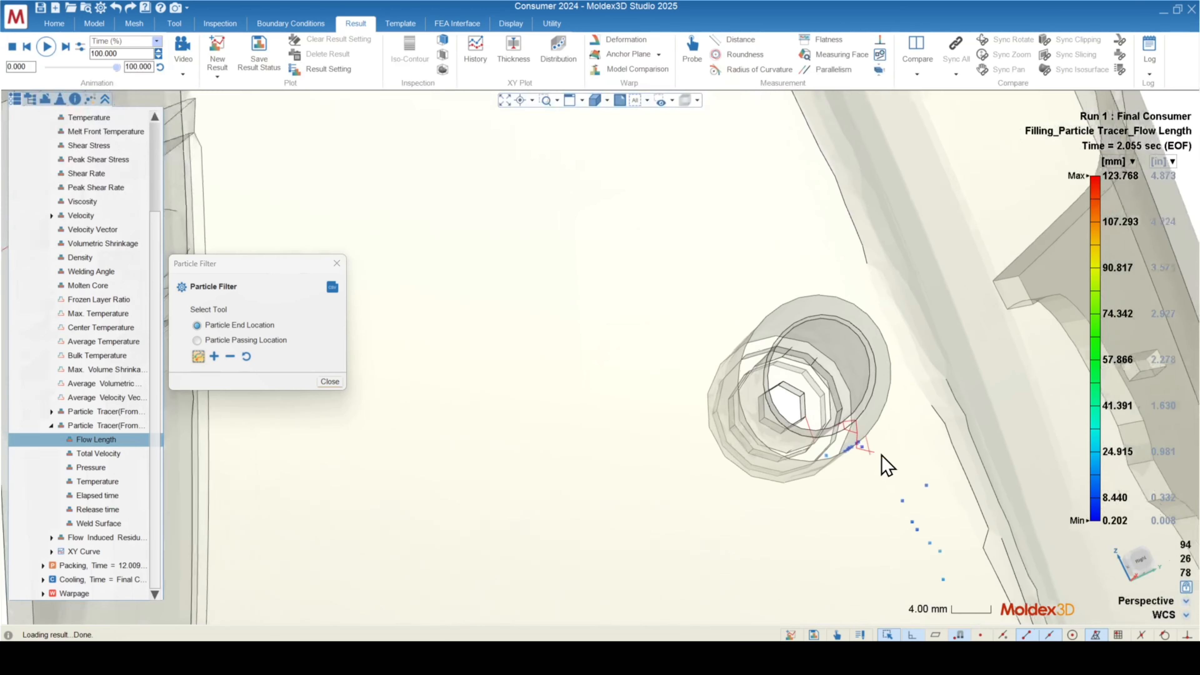
scroll(847, 442, up, 4)
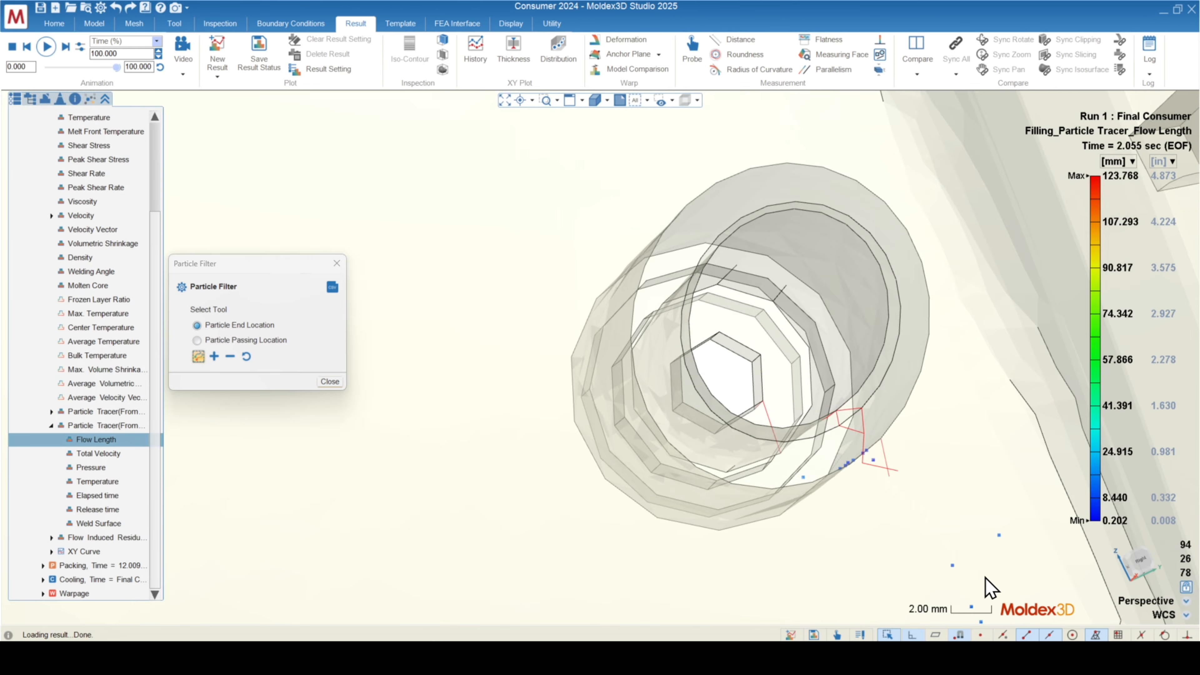
scroll(685, 224, down, 4)
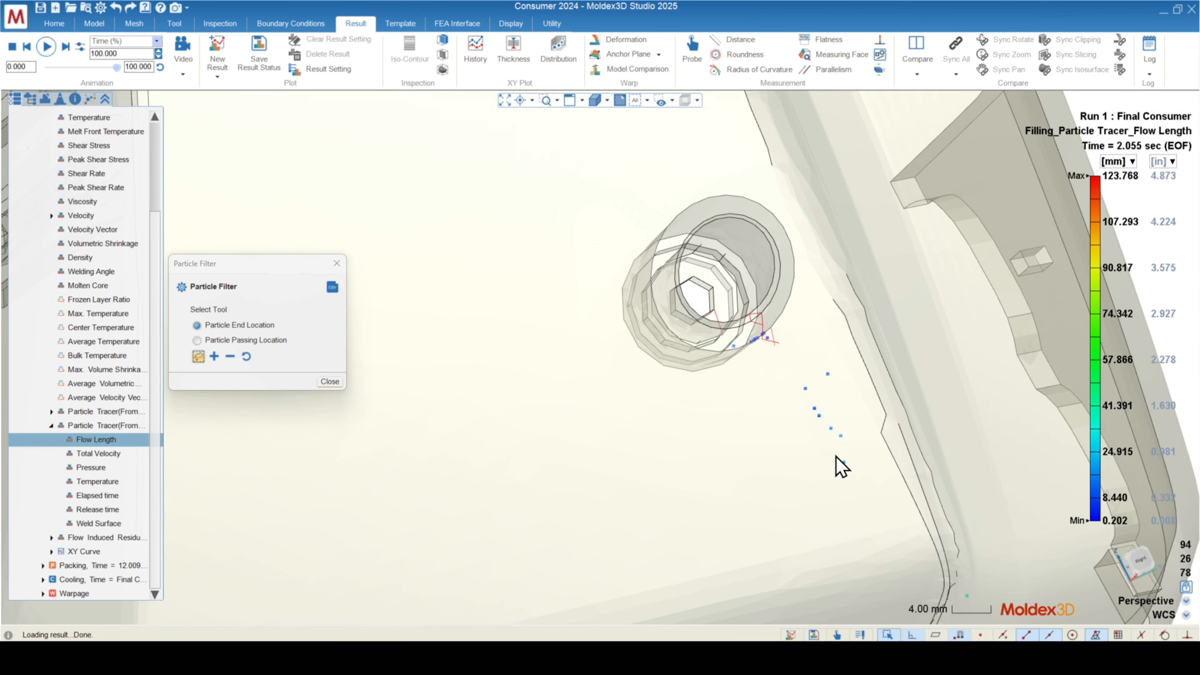
scroll(791, 303, up, 4)
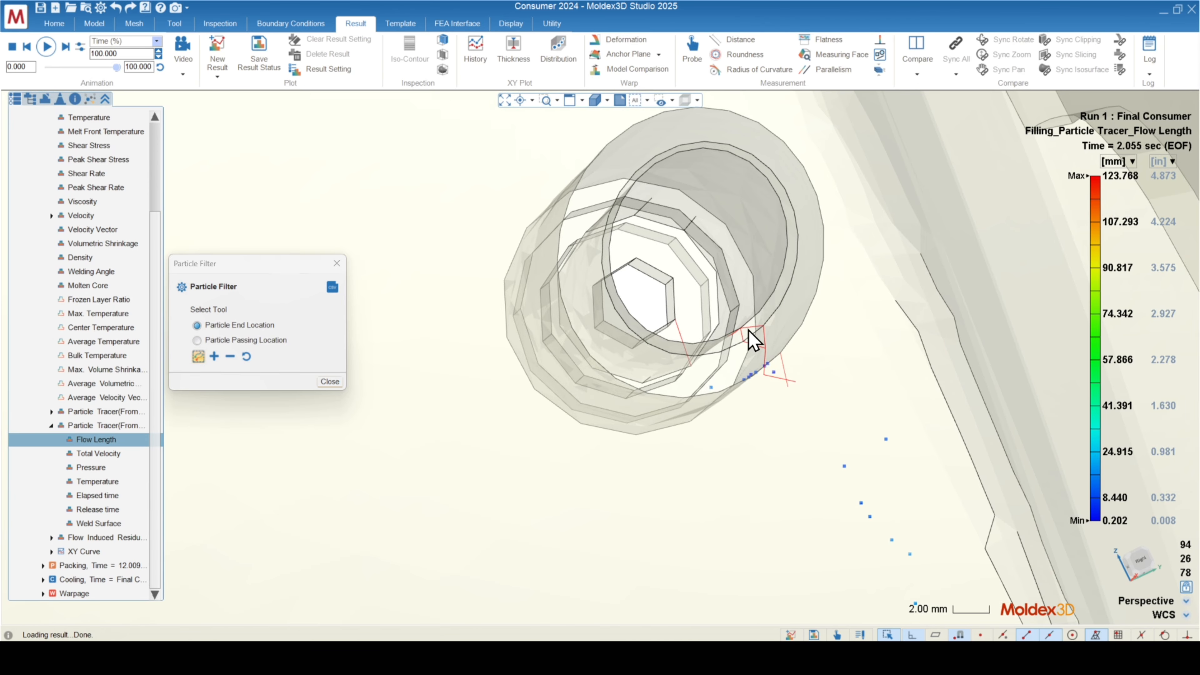
scroll(692, 305, down, 2)
scroll(692, 305, down, 1)
scroll(860, 477, down, 2)
Play the Particle Tracer Flow Length animation, inspect it near the boss and across the whole part, and close the Particle Filter.
middle_drag(859, 477, 803, 477)
click(46, 46)
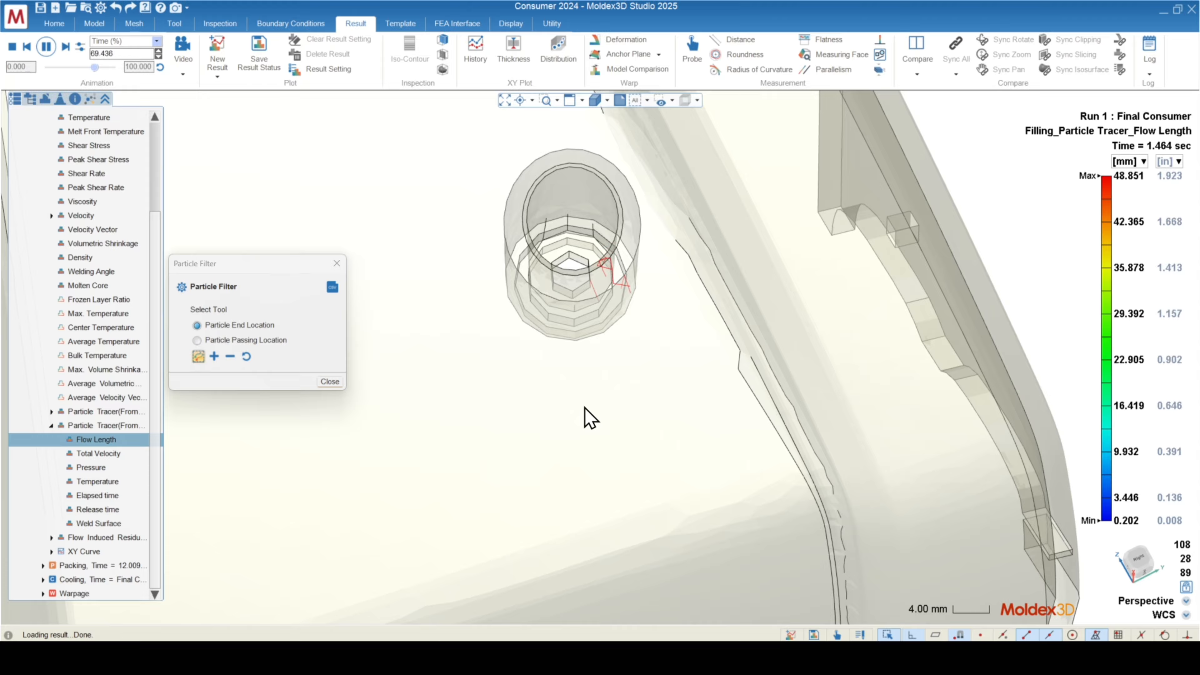
middle_drag(726, 528, 760, 541)
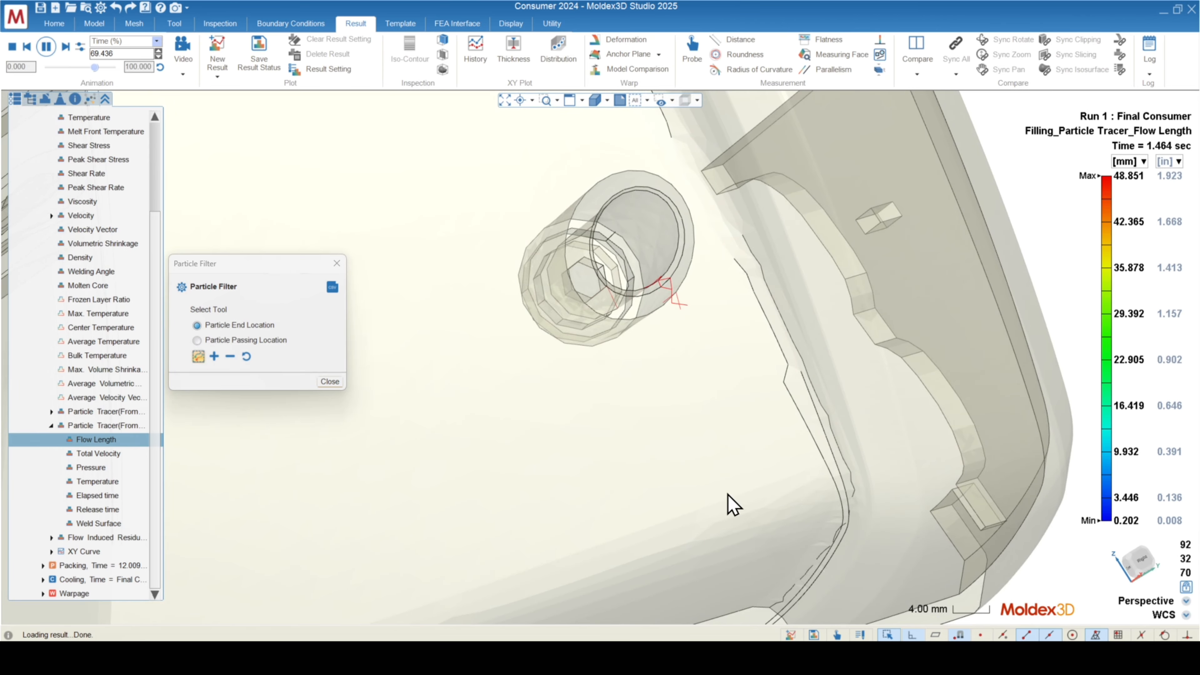
scroll(776, 490, down, 3)
scroll(877, 489, down, 1)
scroll(908, 482, down, 6)
middle_drag(803, 543, 722, 507)
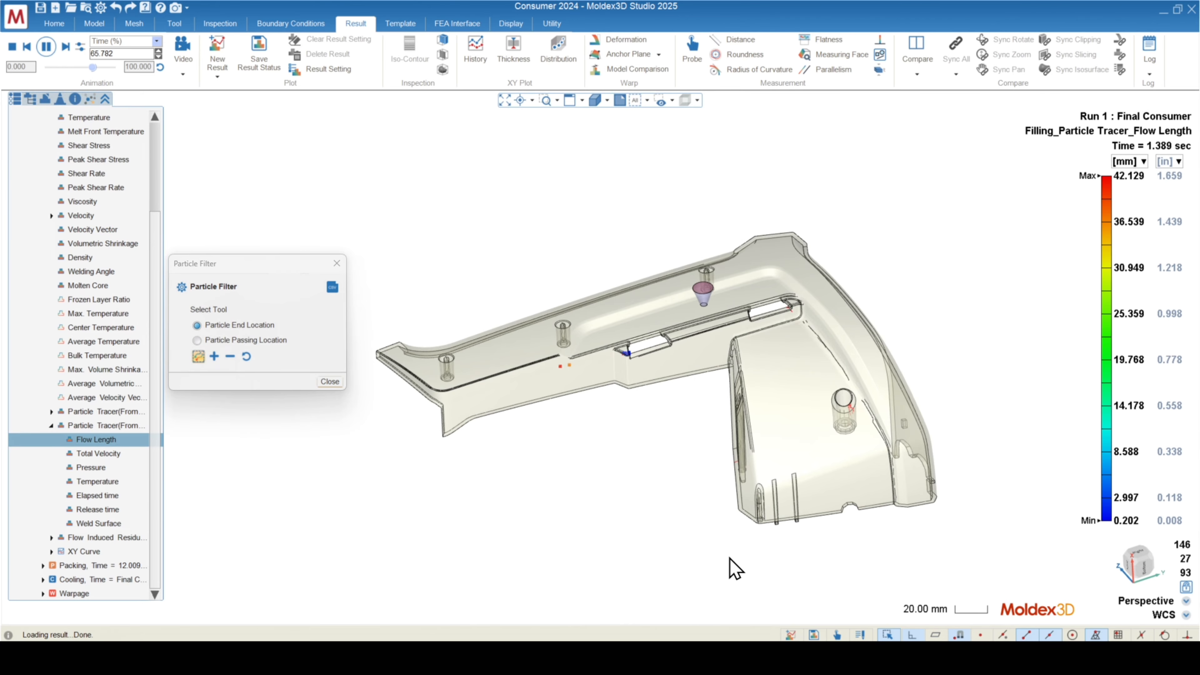
drag(731, 569, 988, 350)
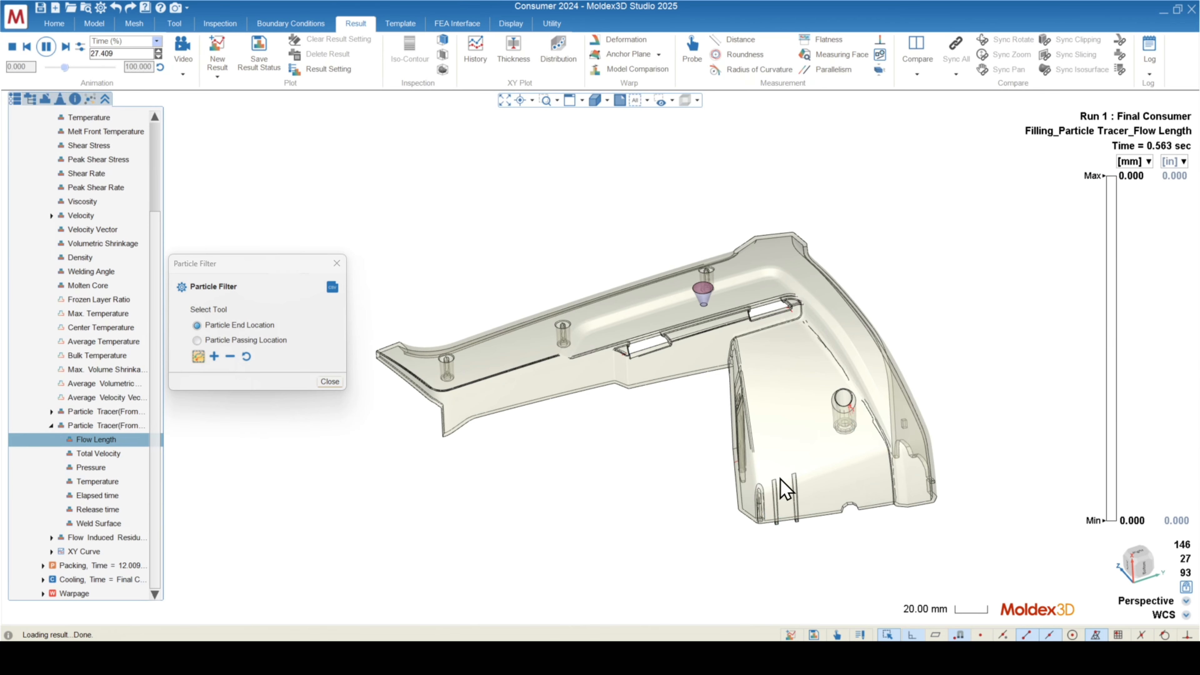
click(330, 381)
Switch the Particle Tracer Flow Length display to Drawn by Line and examine the traces along the part's long arm.
middle_drag(591, 437, 627, 471)
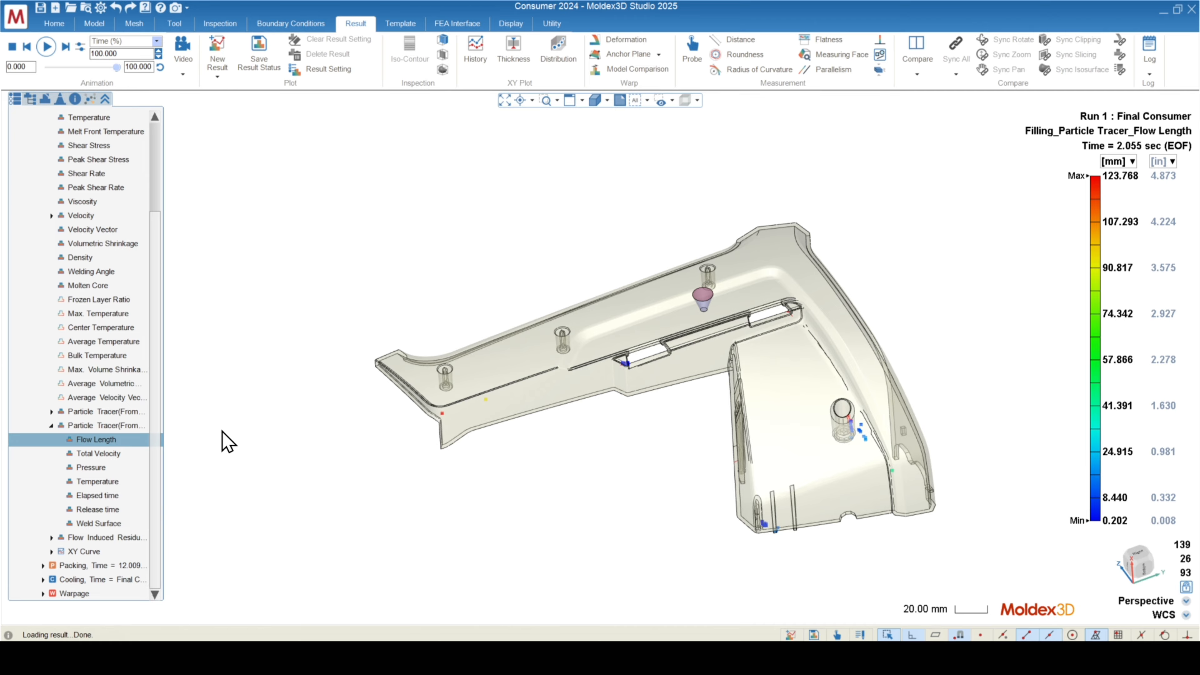
right_click(94, 441)
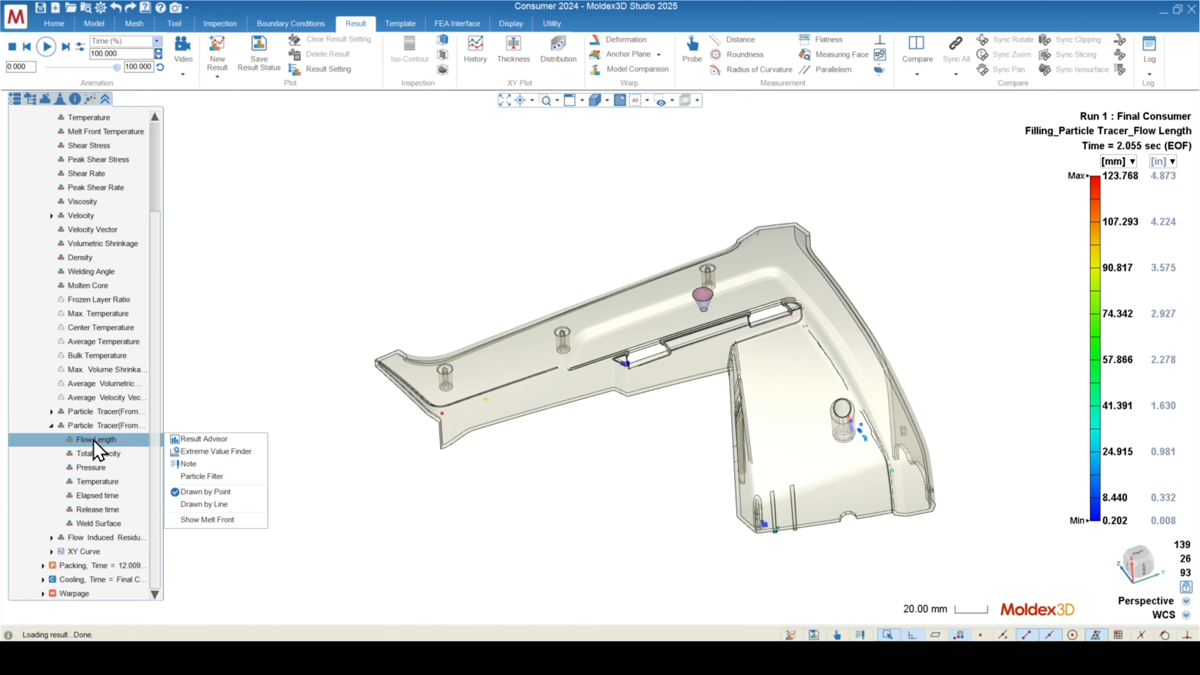
click(204, 504)
mouse_move(671, 515)
middle_down()
mouse_move(683, 544)
mouse_move(600, 424)
mouse_move(659, 450)
middle_up()
scroll(458, 344, up, 5)
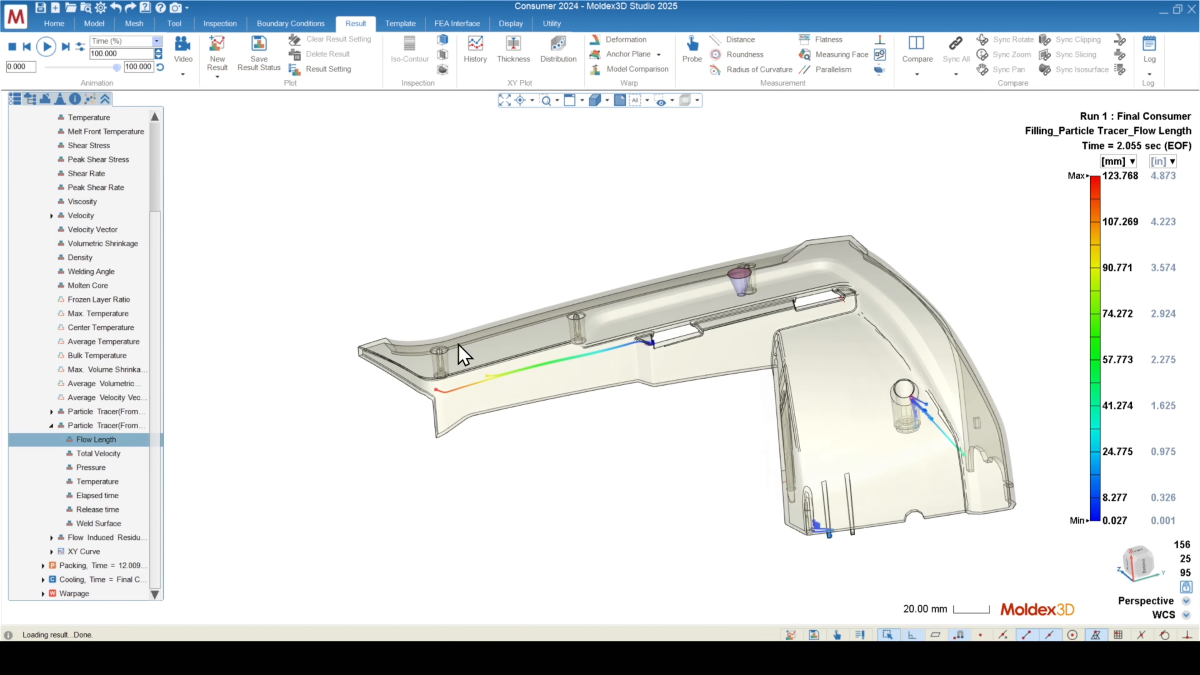
scroll(720, 328, up, 5)
scroll(801, 340, down, 3)
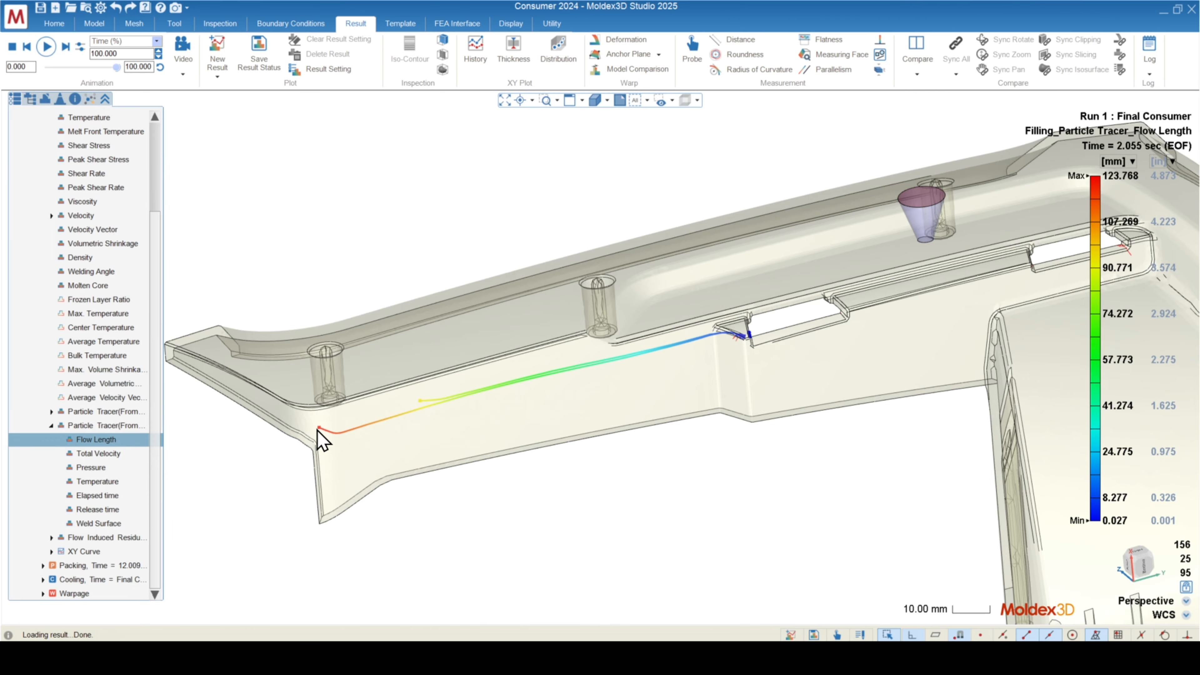
scroll(286, 335, down, 3)
middle_drag(287, 335, 495, 438)
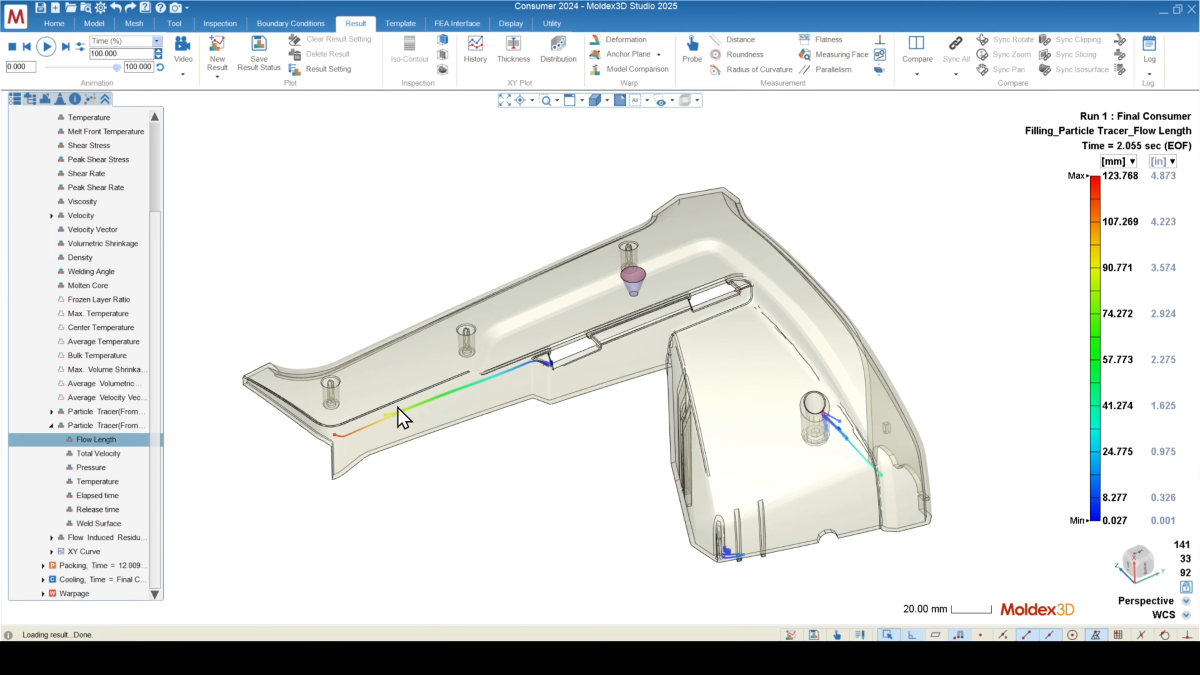
Display the Particle Tracer Weld Surface result and examine the weld surface extending from the boss.
click(96, 525)
middle_drag(534, 456, 573, 502)
scroll(996, 466, up, 5)
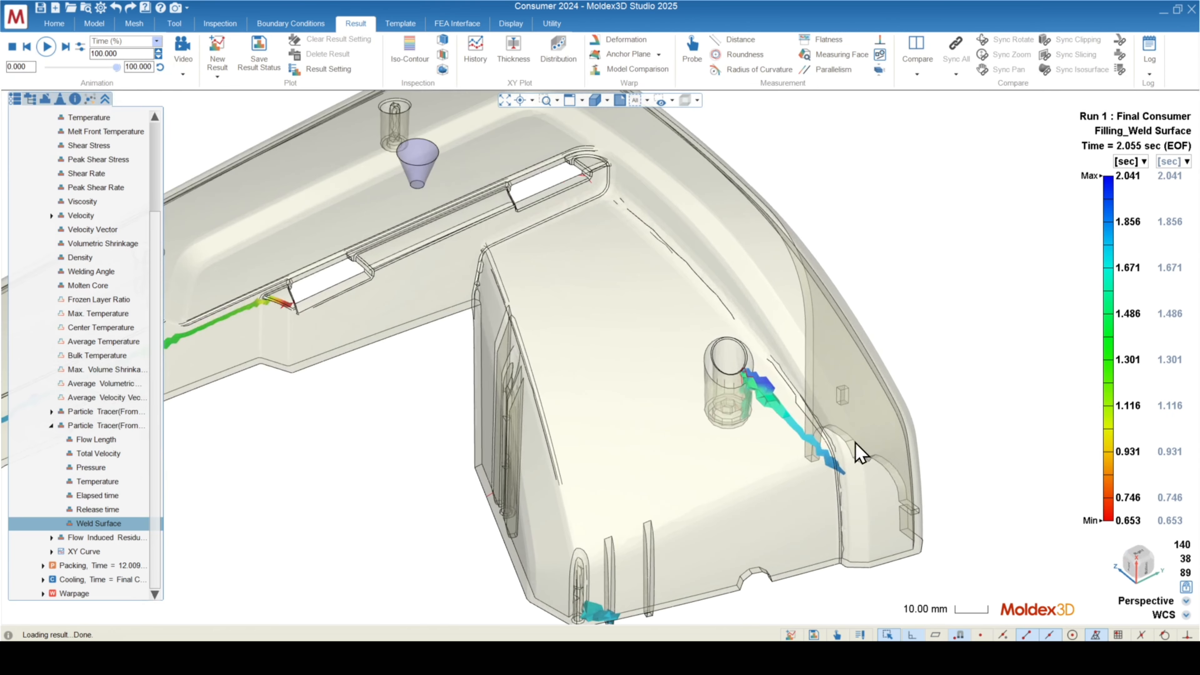
scroll(818, 457, up, 3)
middle_drag(818, 458, 794, 435)
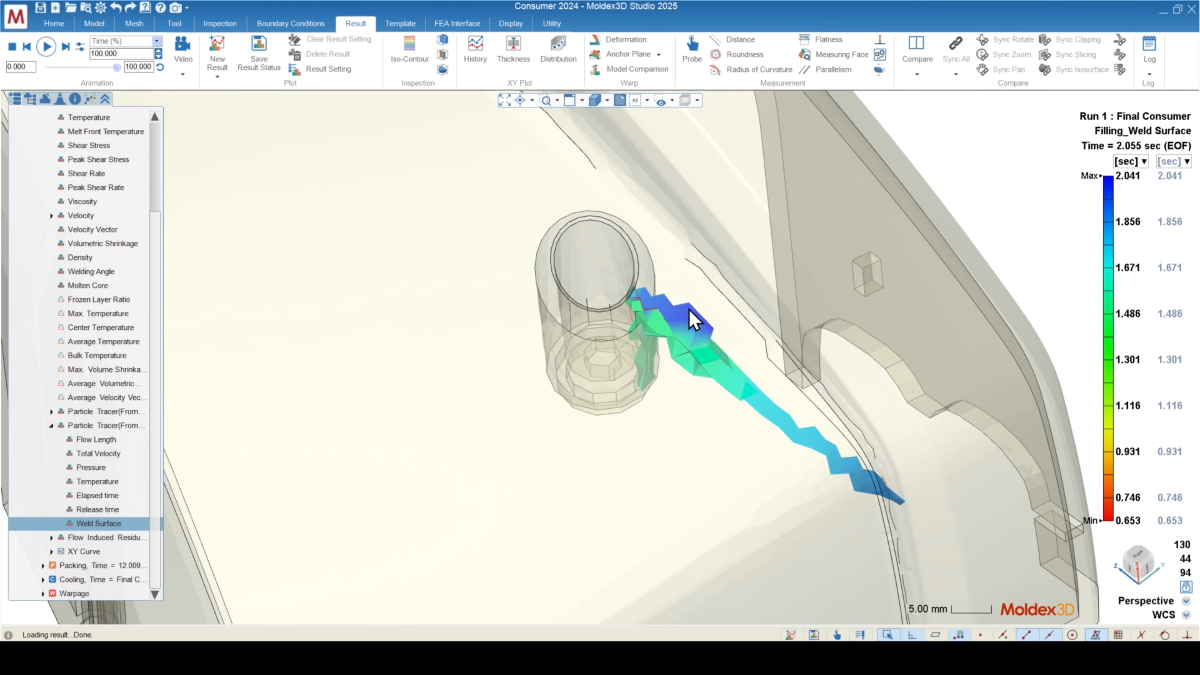
scroll(849, 349, down, 4)
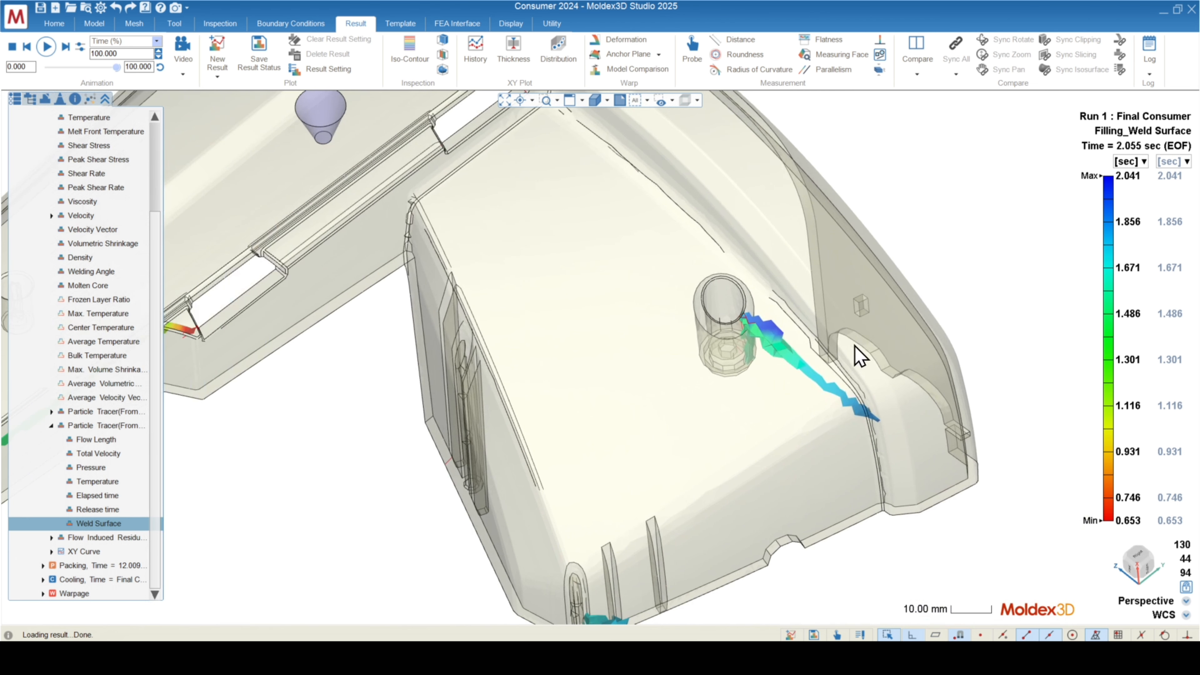
scroll(849, 350, down, 2)
mouse_move(724, 397)
middle_down()
mouse_move(776, 386)
mouse_move(699, 392)
mouse_move(628, 344)
mouse_move(805, 406)
middle_up()
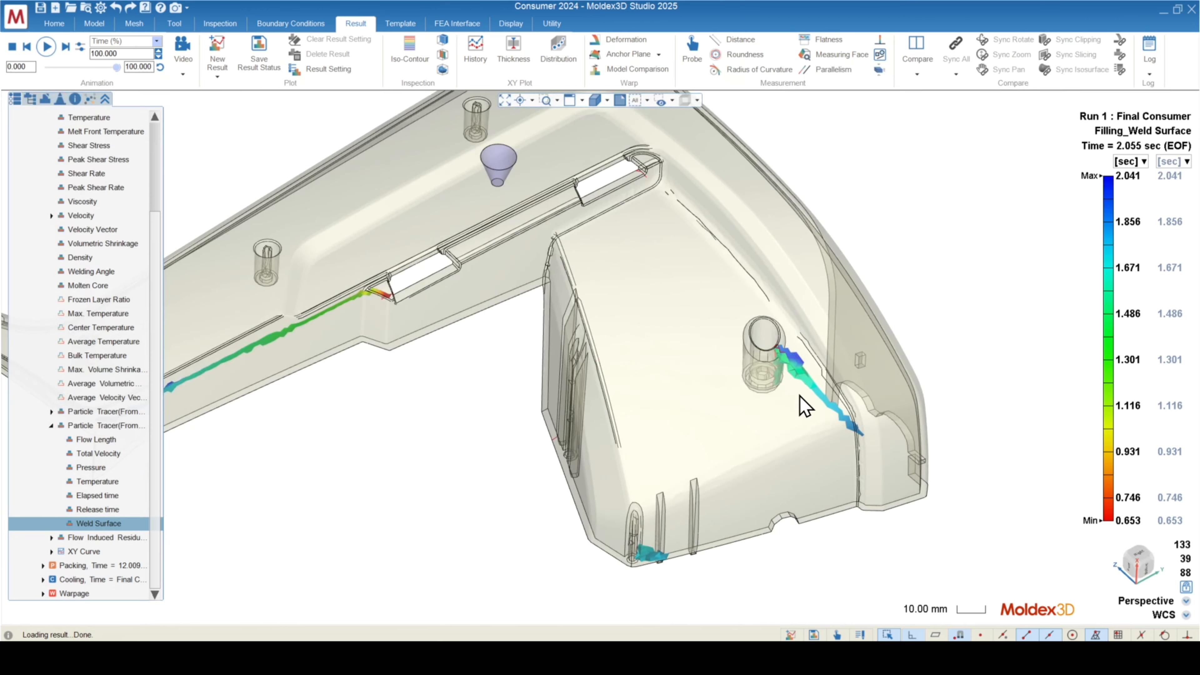
scroll(827, 387, down, 3)
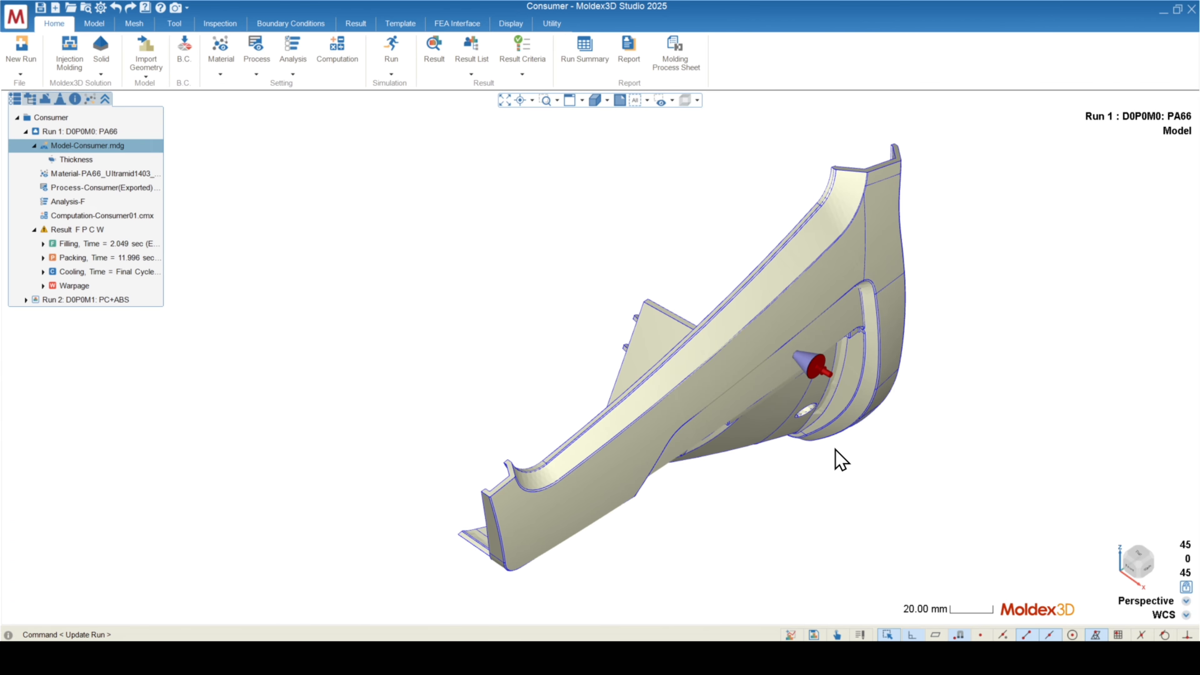
In the Consumer project, orient the part and display the Filling Melt Front Time result for Run 1 (PA66).
middle_drag(935, 485, 686, 284)
middle_drag(633, 516, 694, 510)
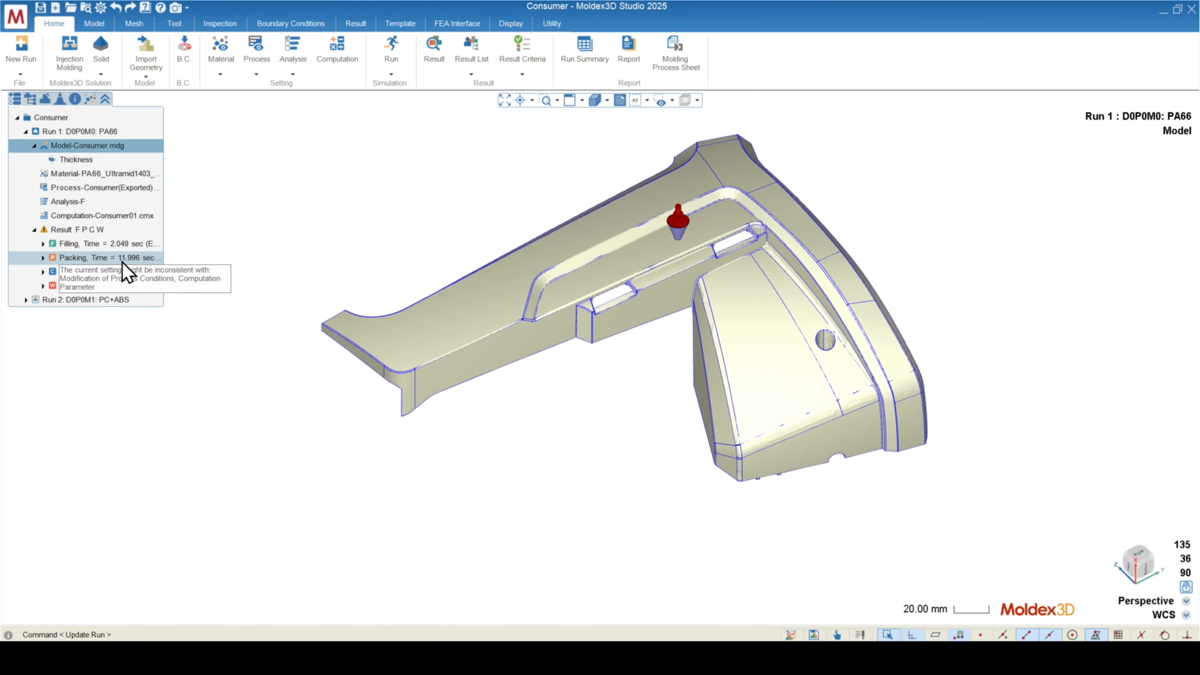
double_click(103, 244)
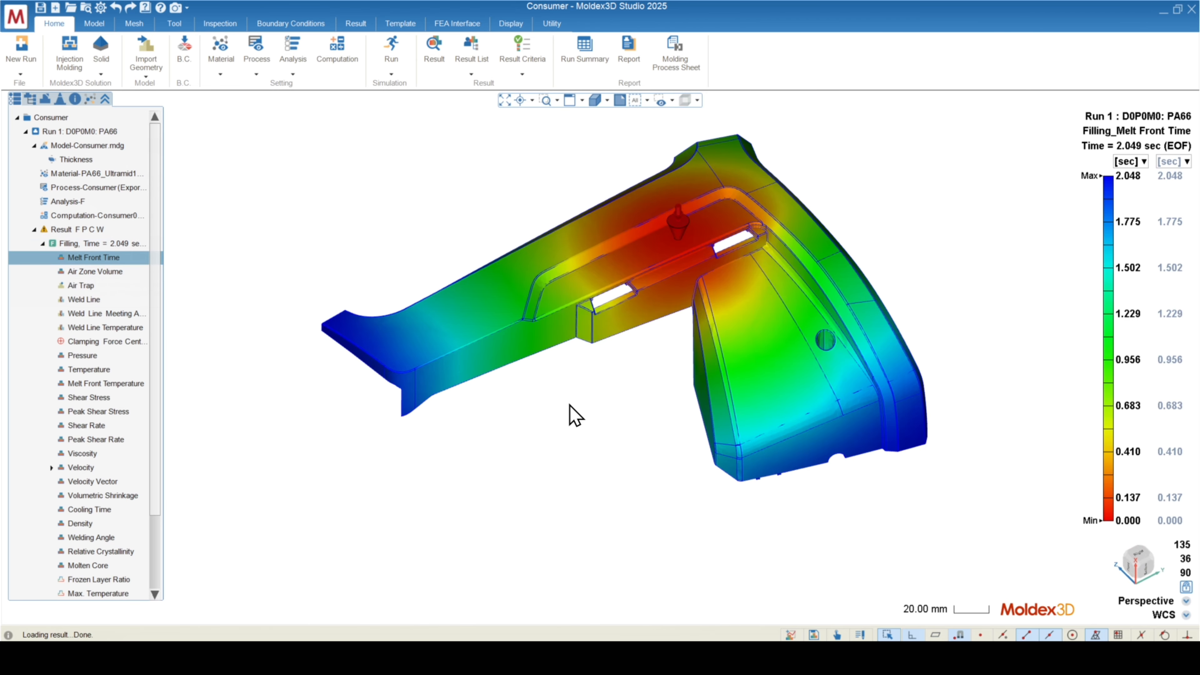
mouse_move(569, 413)
middle_down()
mouse_move(539, 397)
mouse_move(565, 411)
middle_up()
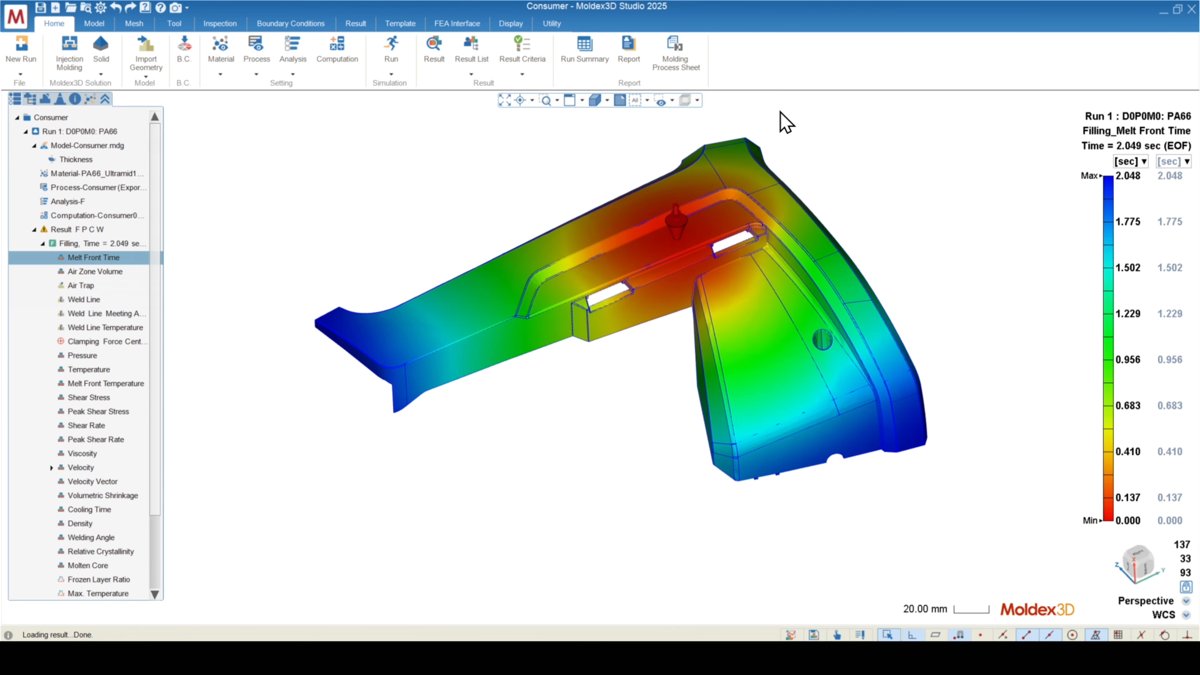
scroll(774, 125, up, 3)
scroll(803, 255, down, 1)
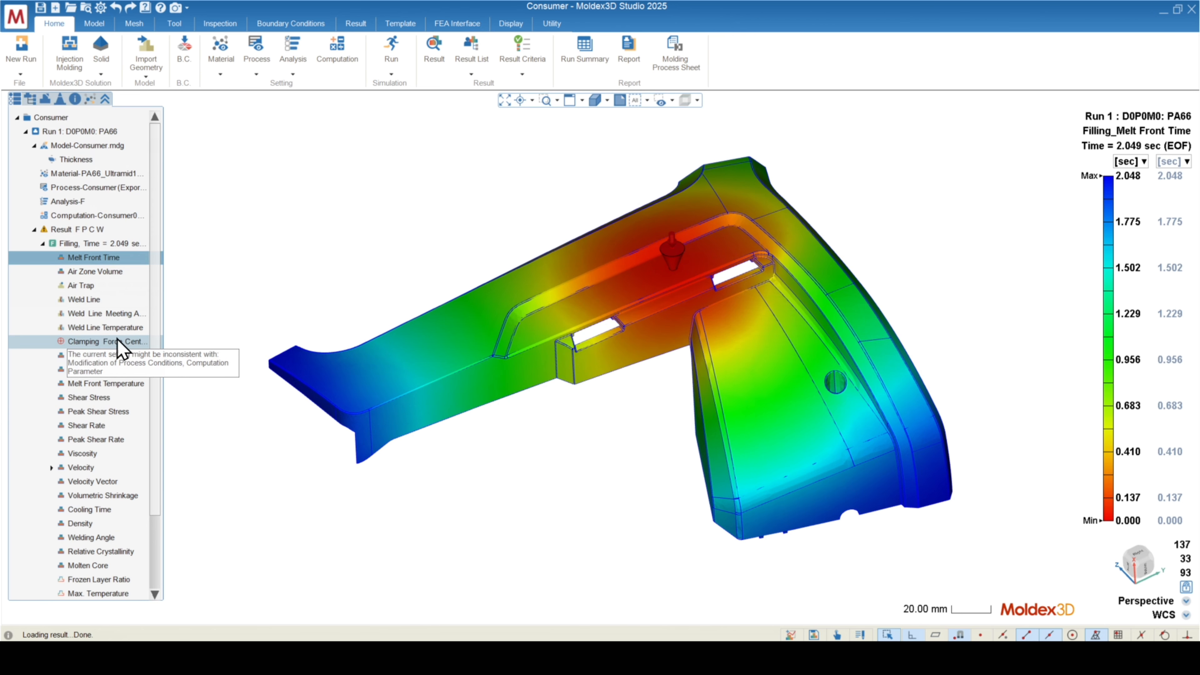
Display the Fiber Orientation Tensor XX result from the Filling results of Run 1.
scroll(75, 321, down, 4)
scroll(66, 526, down, 1)
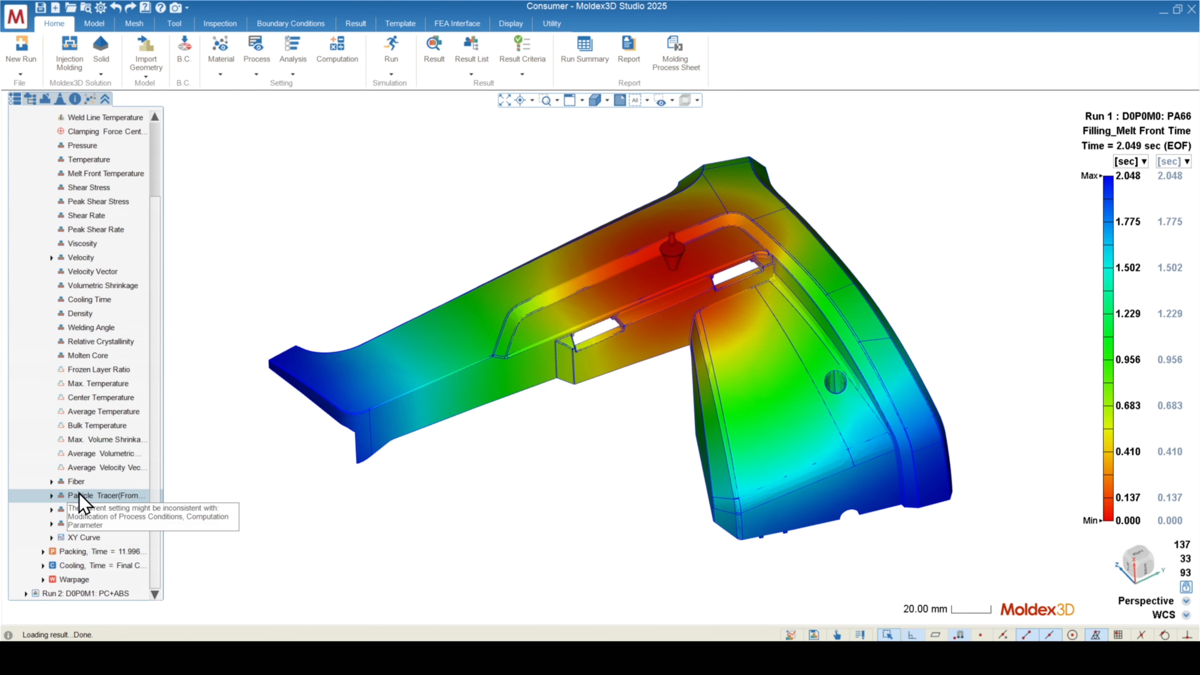
click(76, 482)
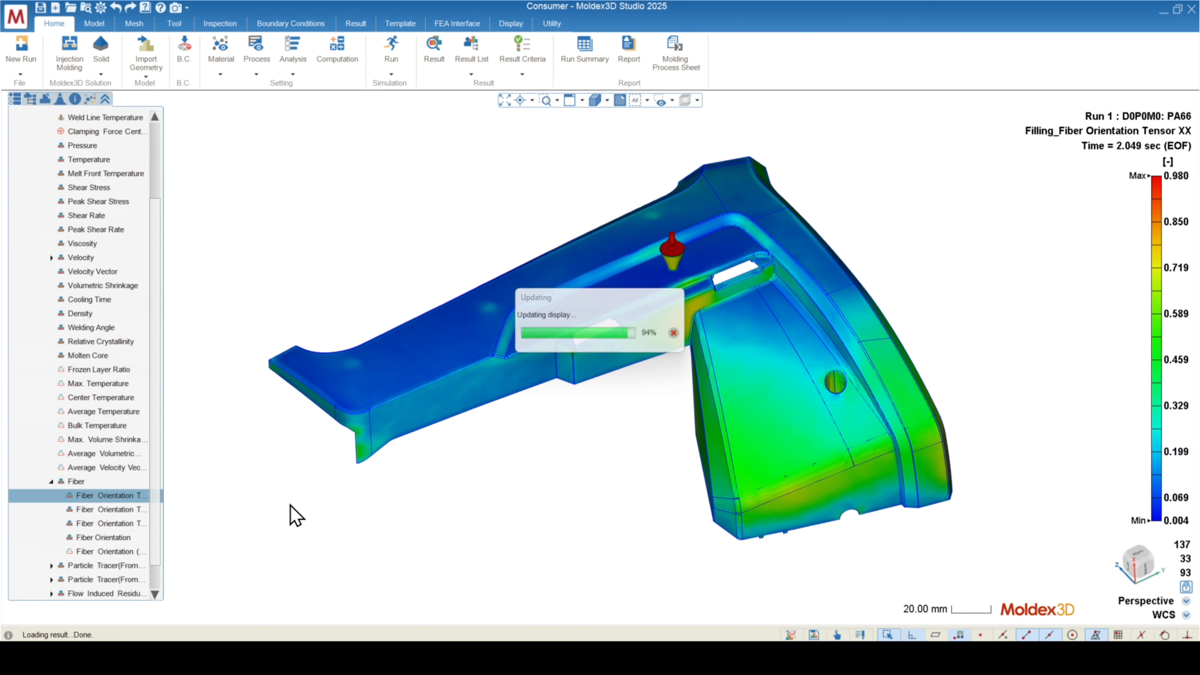